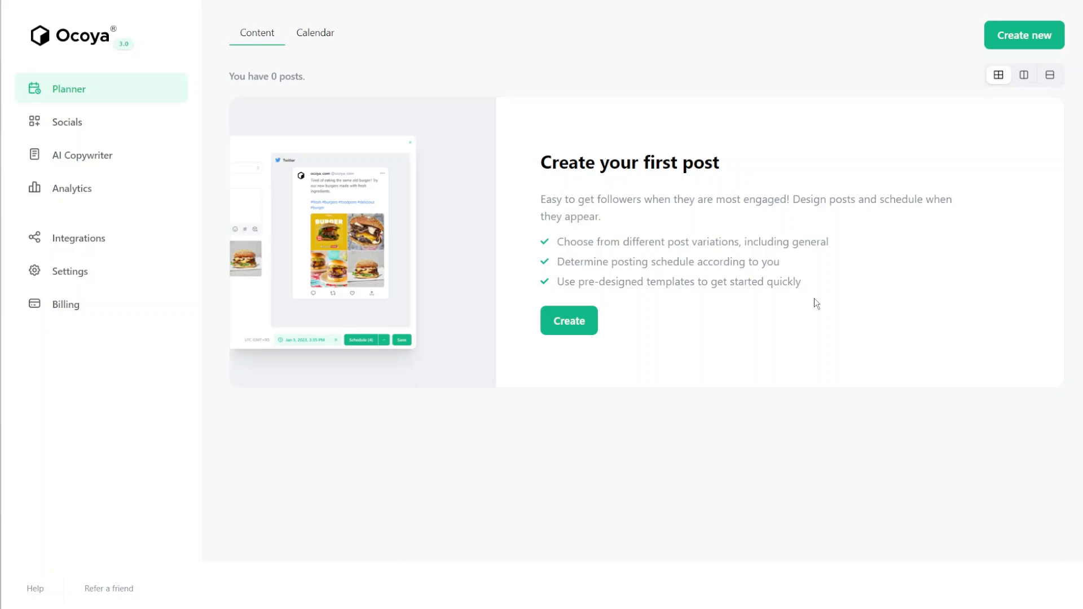
- Start a new post and open a blank Instagram post design from the design templates plugin
{"action": "left_click", "coordinate": [570, 321]}
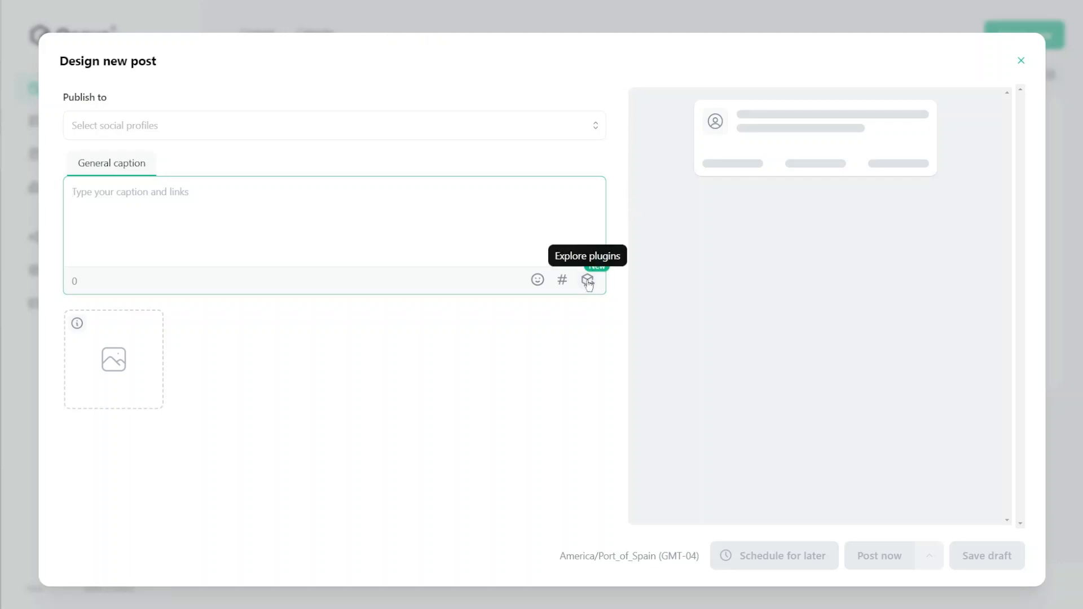
{"action": "left_click", "coordinate": [588, 282]}
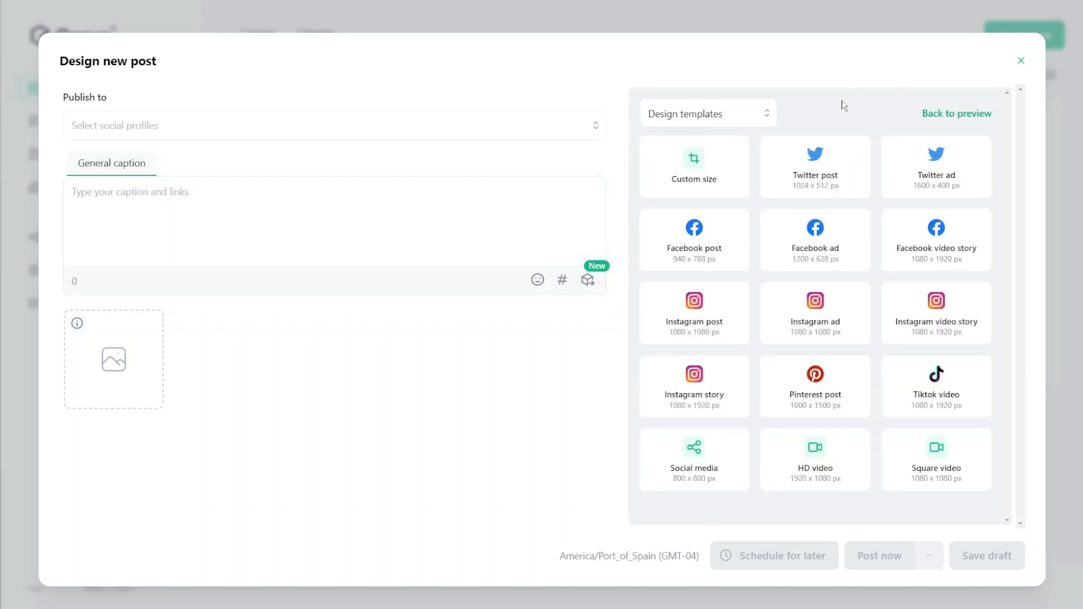
{"action": "left_click", "coordinate": [722, 117]}
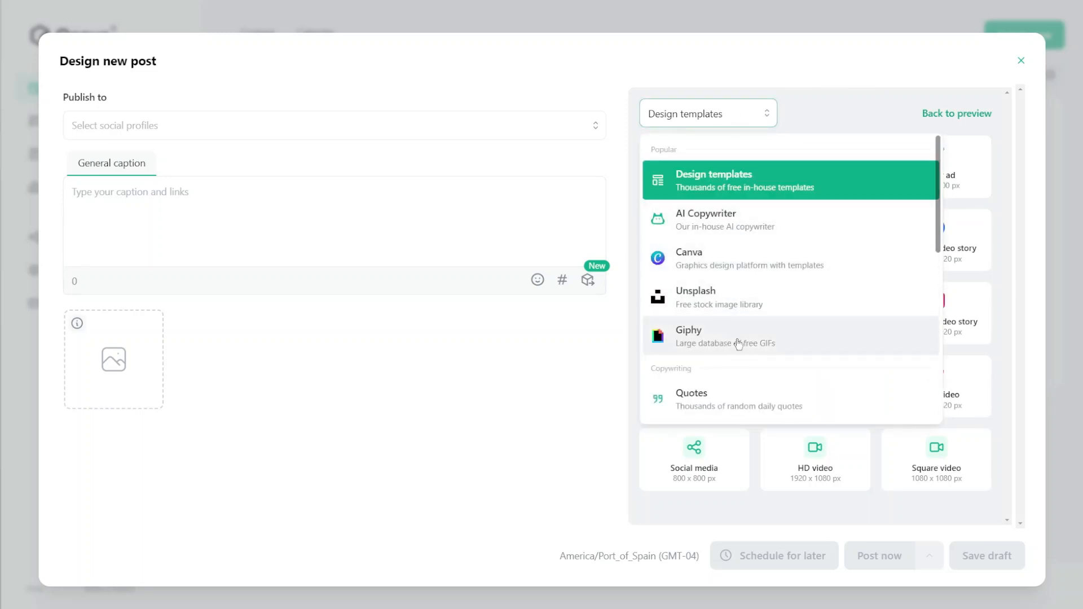
{"action": "left_click", "coordinate": [805, 115]}
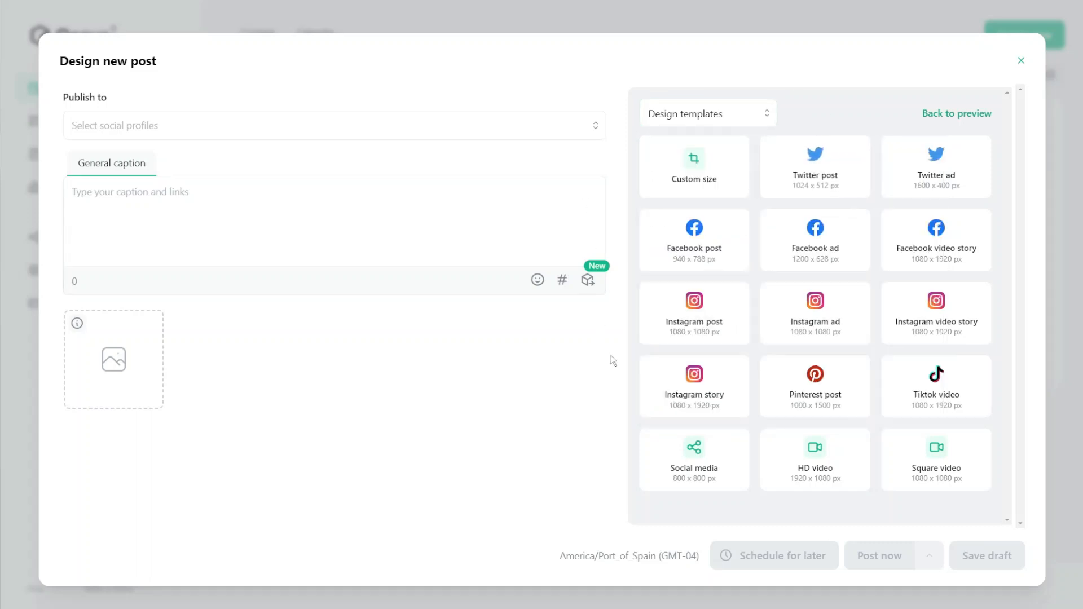
{"action": "left_click", "coordinate": [693, 315]}
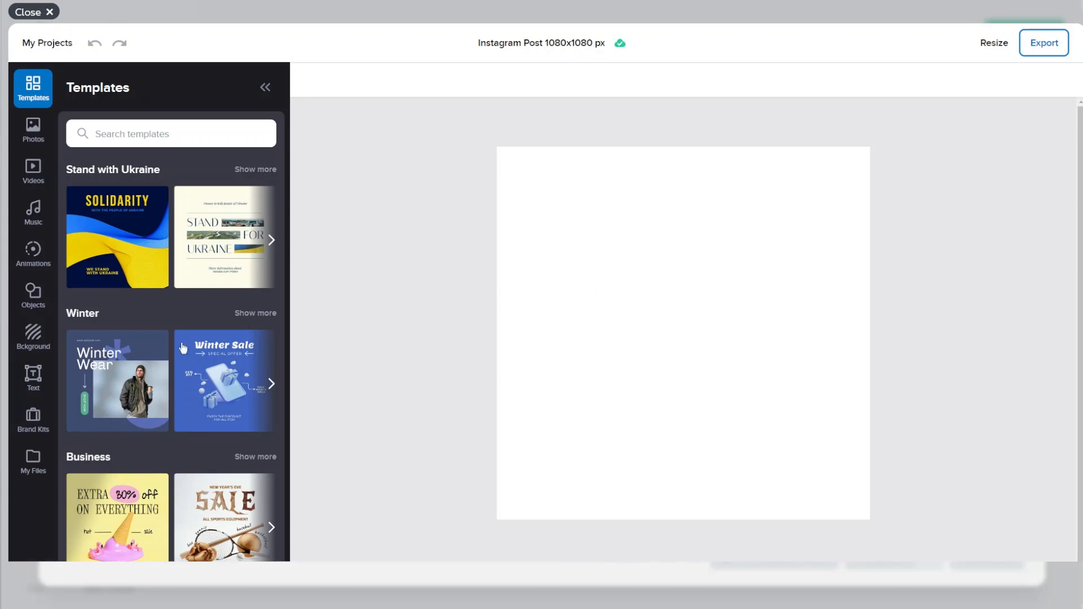
- Apply the We Are Hiring Content Creator template and publish the design as a PNG to the post
{"action": "scroll", "coordinate": [180, 344], "scroll_direction": "down", "scroll_amount": 9}
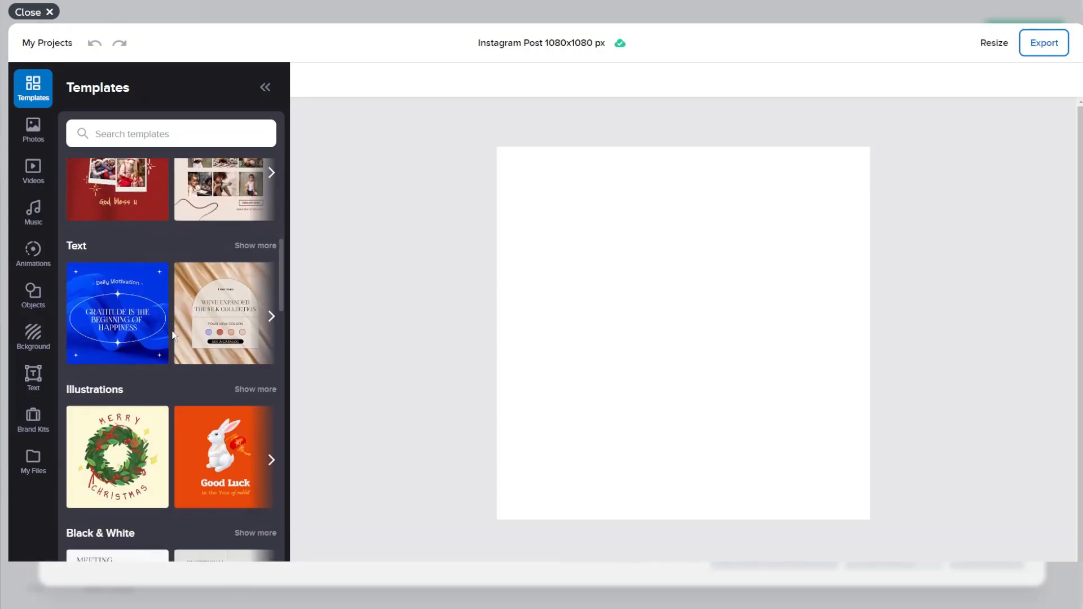
{"action": "scroll", "coordinate": [173, 334], "scroll_direction": "down", "scroll_amount": 10}
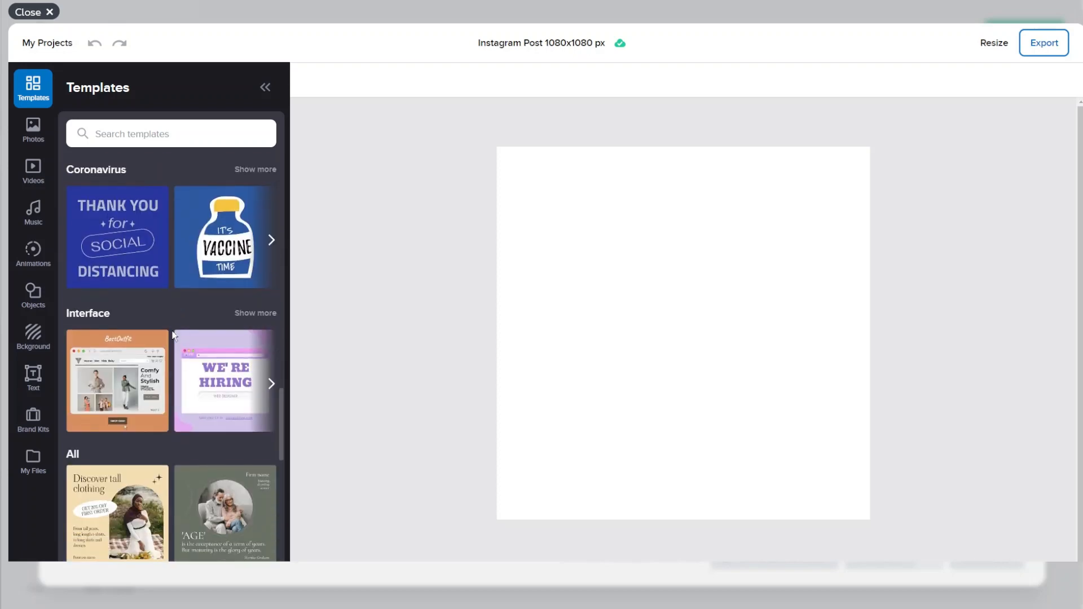
{"action": "scroll", "coordinate": [173, 334], "scroll_direction": "up", "scroll_amount": 4}
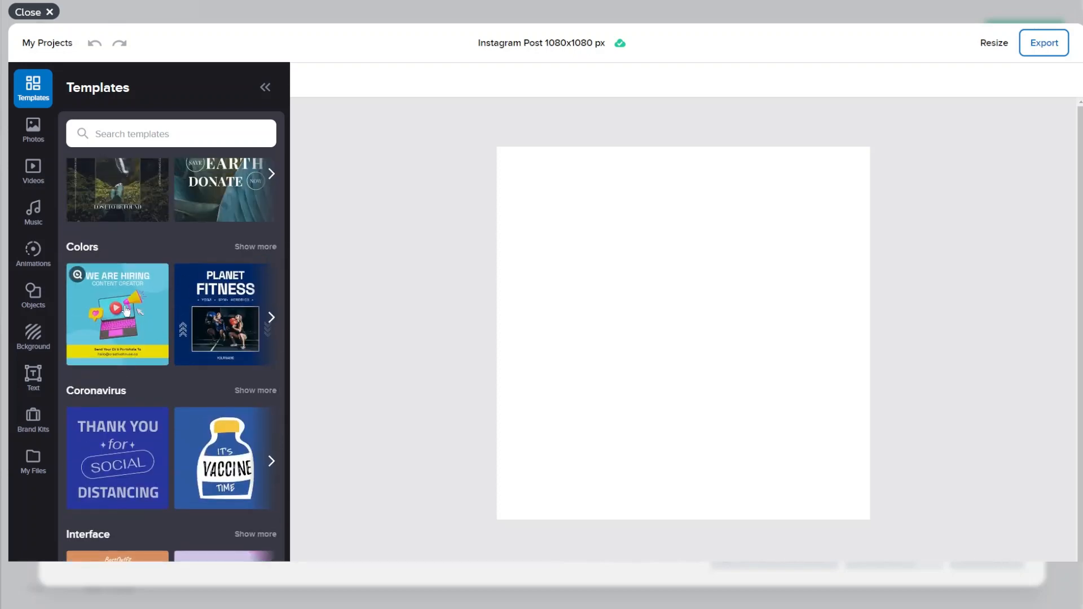
{"action": "left_click", "coordinate": [126, 311]}
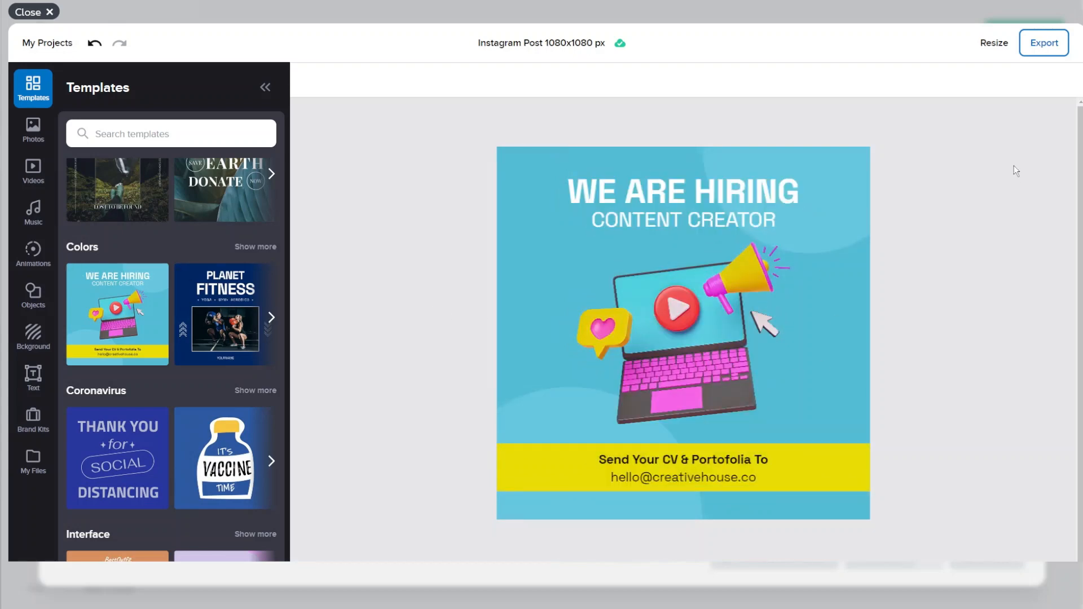
{"action": "left_click", "coordinate": [1043, 43]}
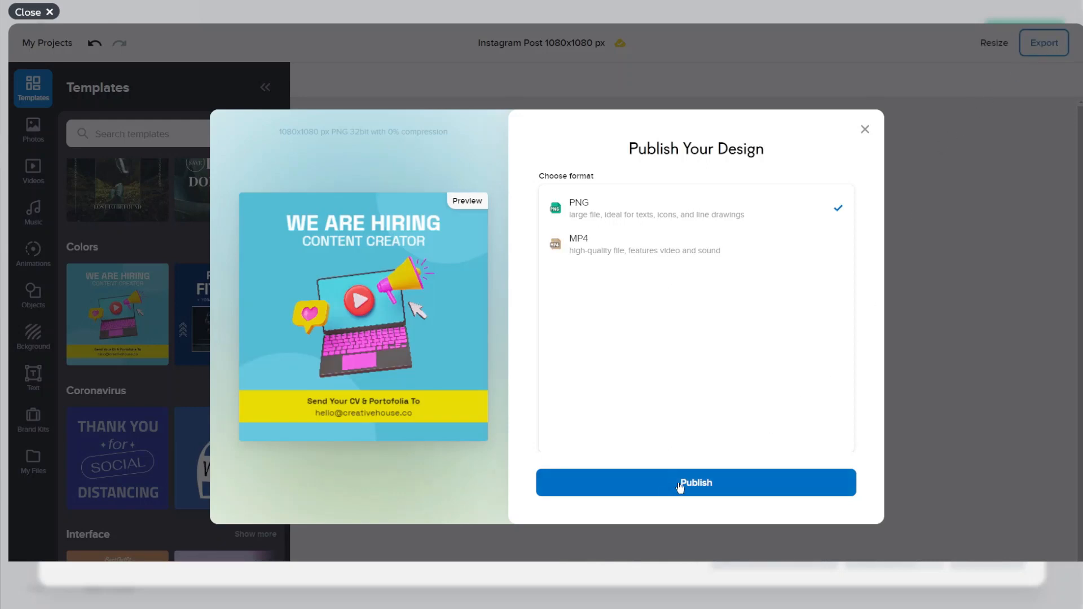
{"action": "left_click", "coordinate": [679, 484]}
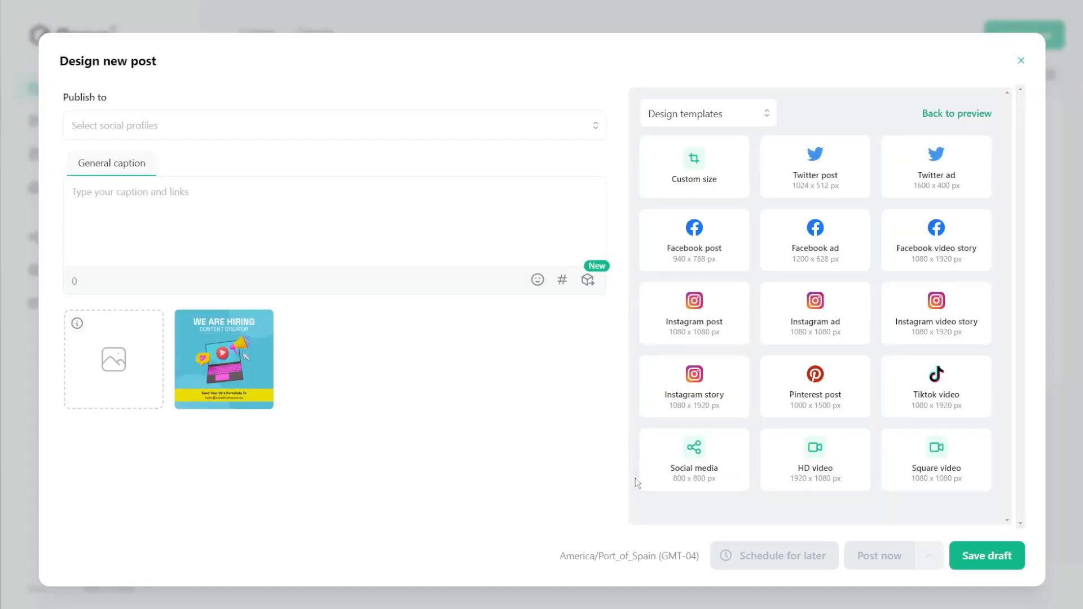
- Switch the plugin to Canva and start a Facebook post design
{"action": "left_click", "coordinate": [647, 122]}
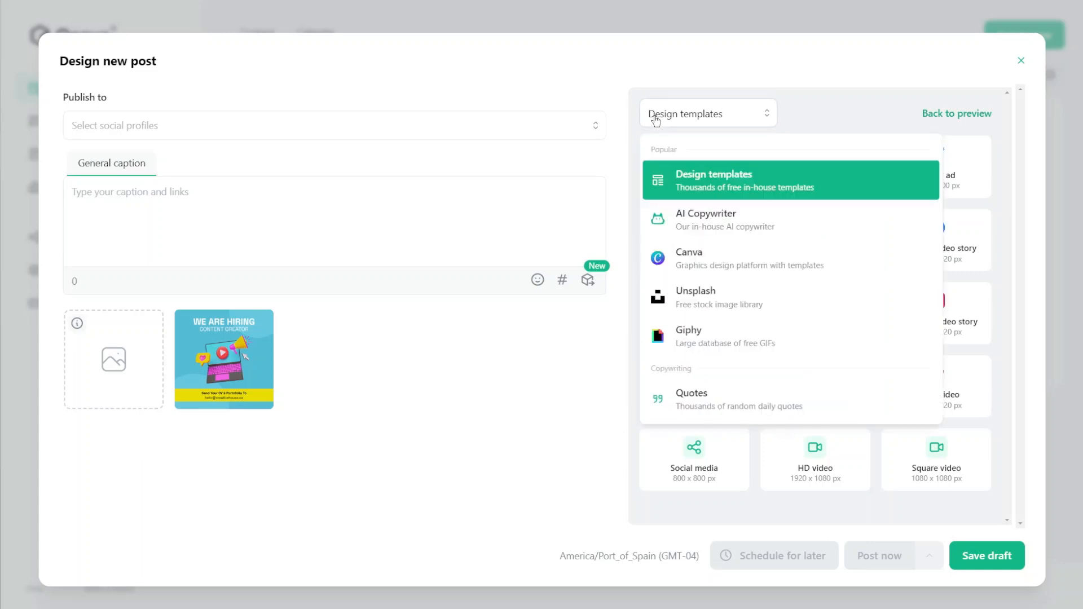
{"action": "left_click", "coordinate": [741, 260]}
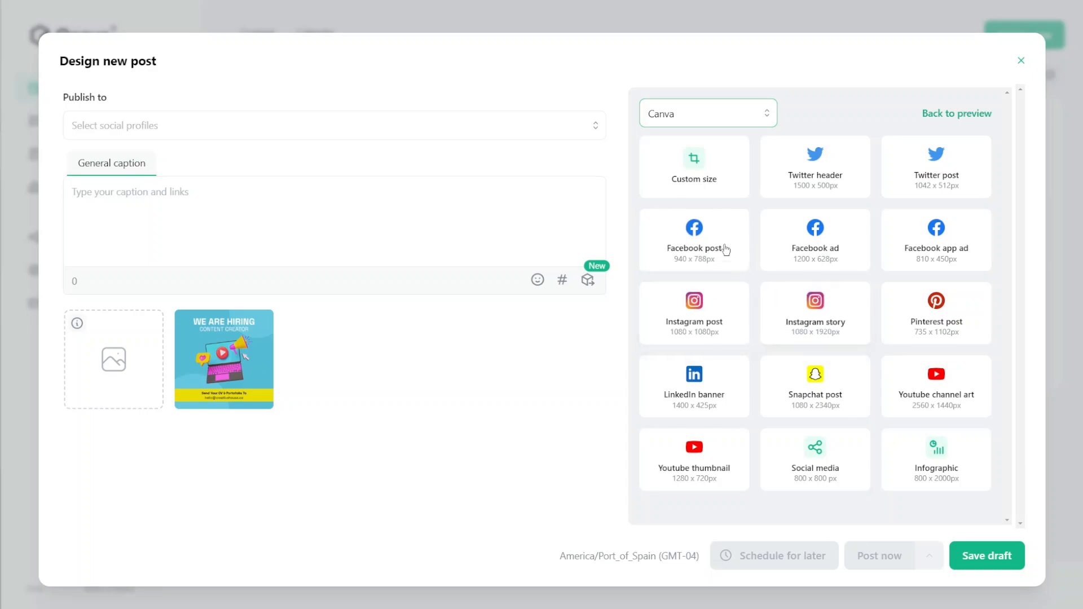
{"action": "left_click", "coordinate": [698, 237]}
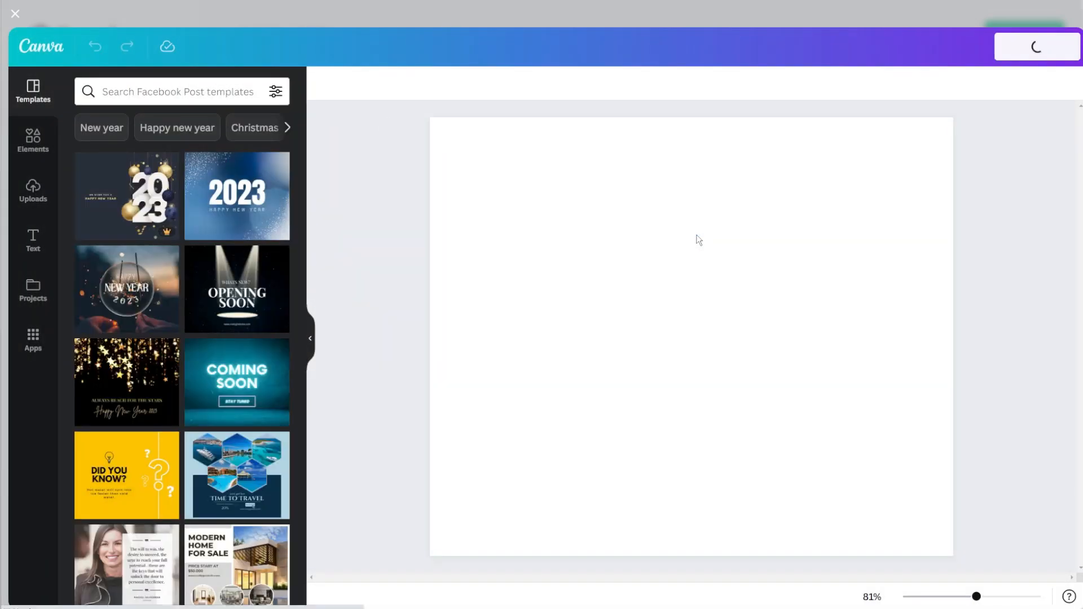
- Apply the Thank You 10K Subscriber template and add the design to the post
{"action": "scroll", "coordinate": [223, 324], "scroll_direction": "down", "scroll_amount": 10}
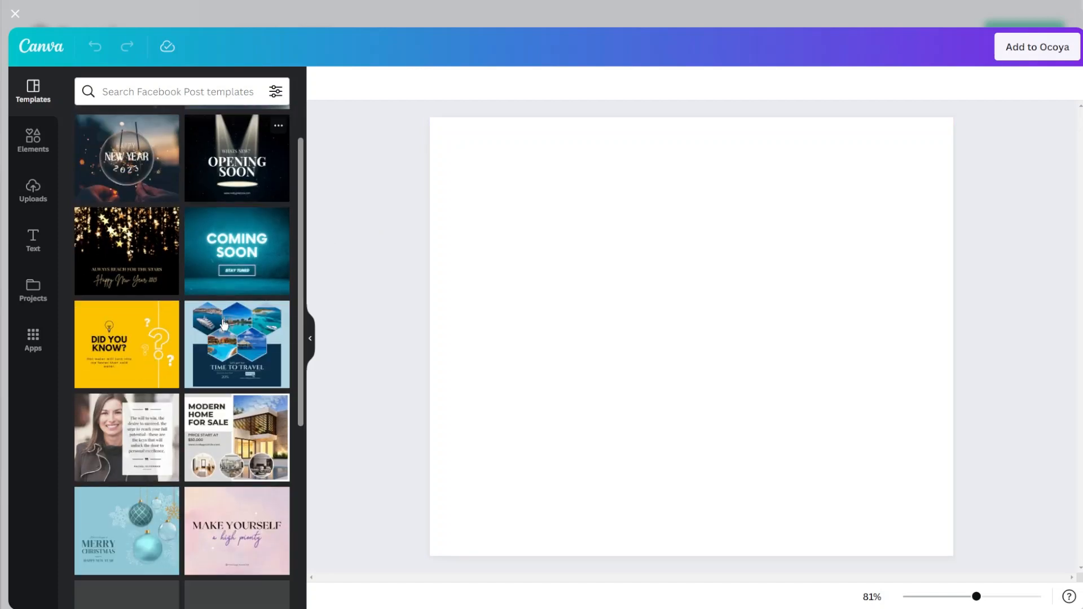
{"action": "scroll", "coordinate": [223, 324], "scroll_direction": "down", "scroll_amount": 6}
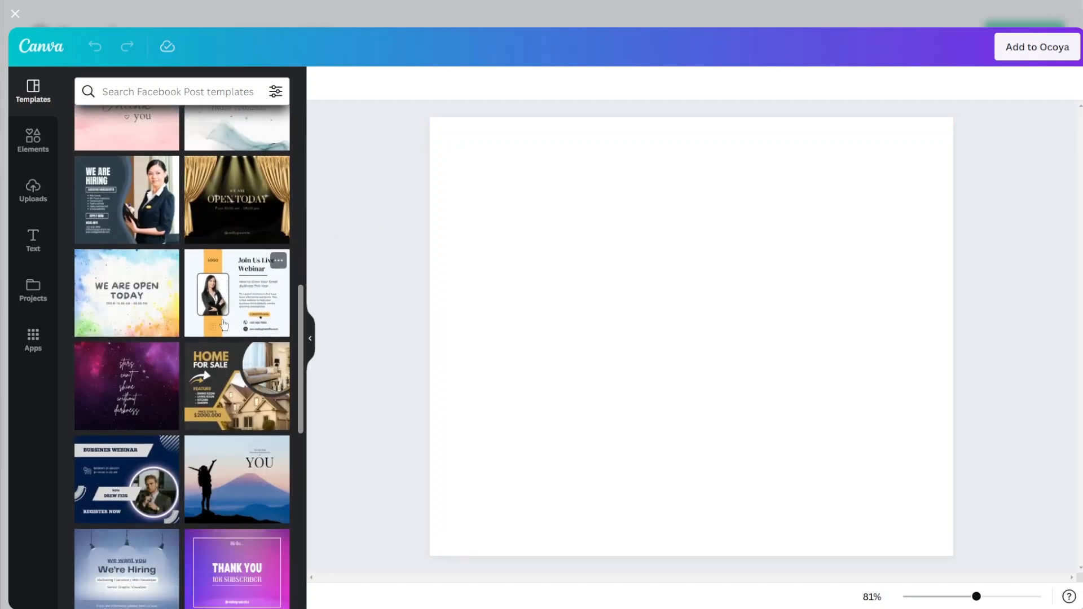
{"action": "scroll", "coordinate": [223, 325], "scroll_direction": "down", "scroll_amount": 1}
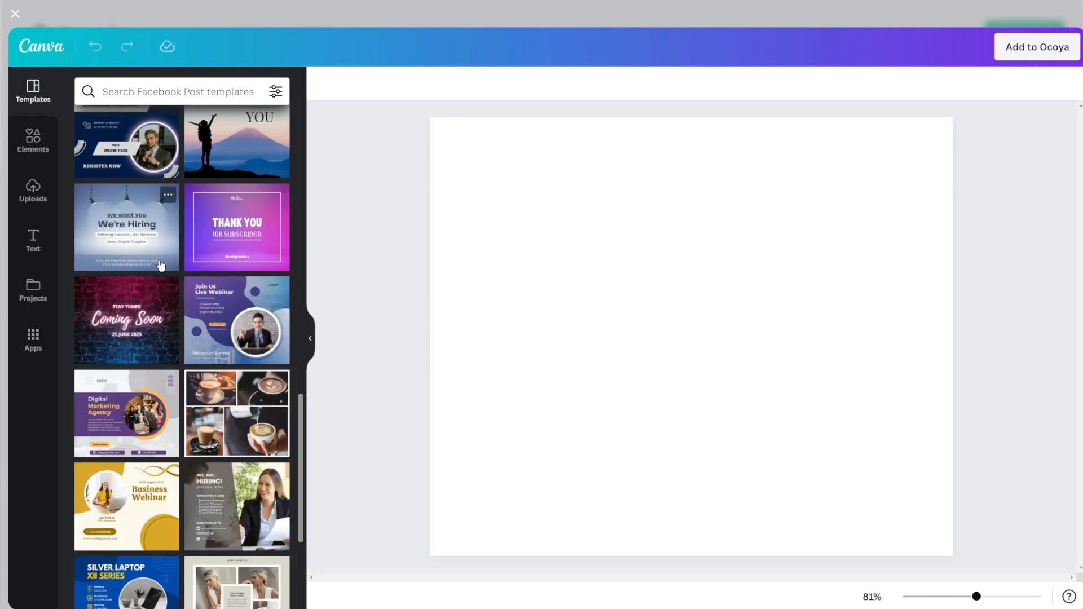
{"action": "left_click", "coordinate": [217, 233]}
{"action": "left_click", "coordinate": [562, 242]}
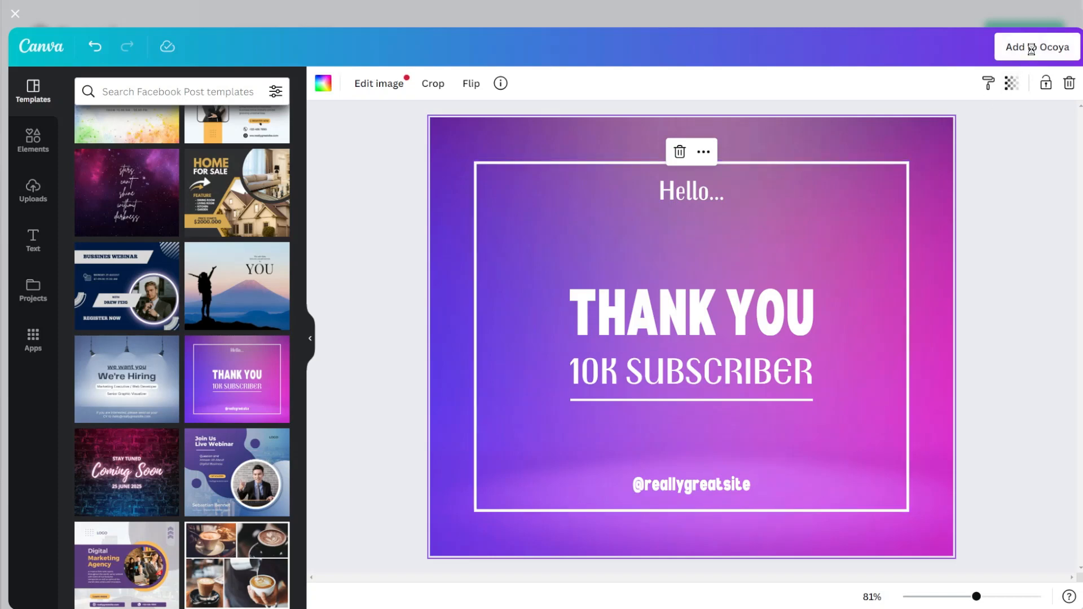
{"action": "left_click", "coordinate": [1031, 48]}
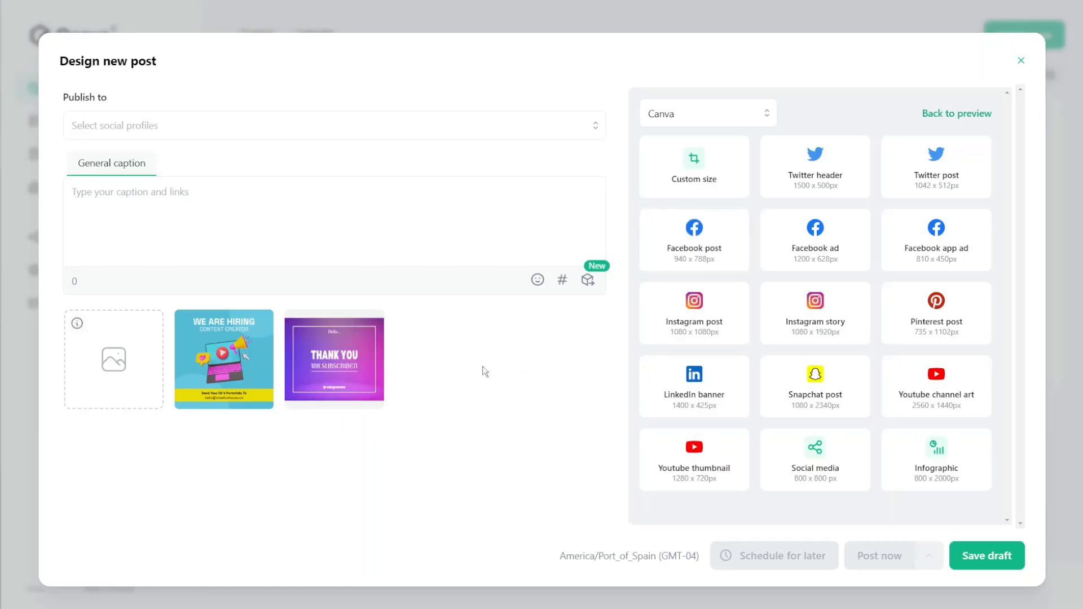
- Switch to Unsplash, search for car images, and add the black sports car photo to the post
{"action": "left_click", "coordinate": [656, 118]}
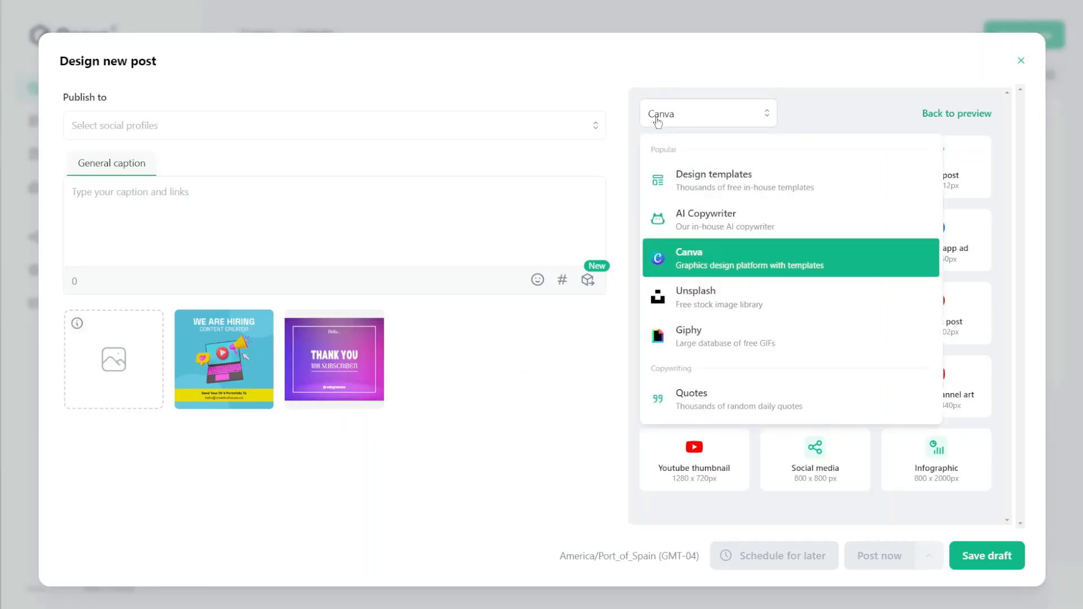
{"action": "left_click", "coordinate": [736, 307]}
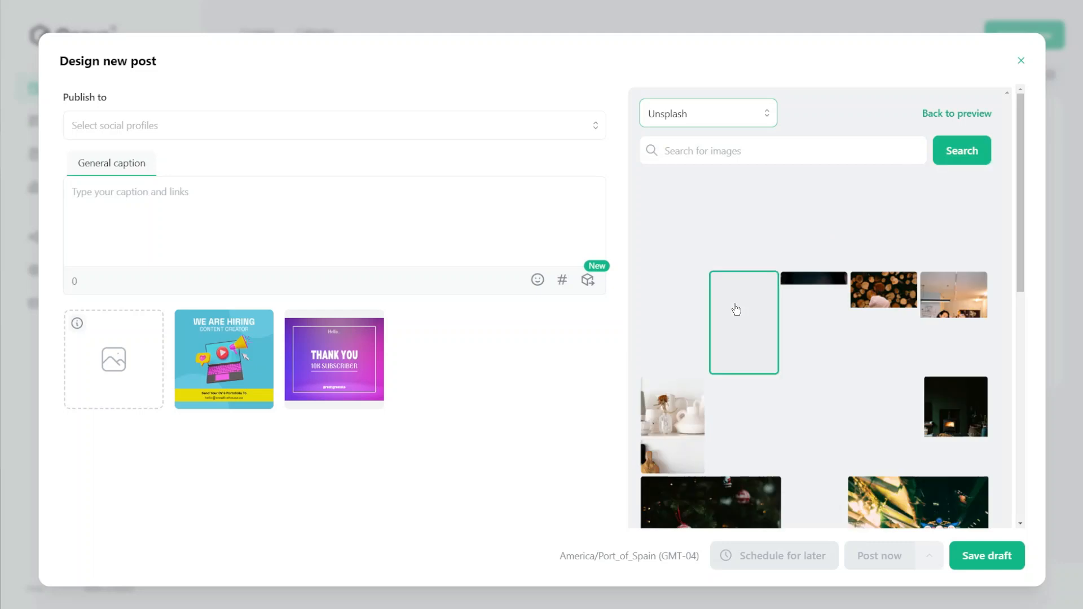
{"action": "left_click", "coordinate": [710, 155]}
{"action": "type", "text": "car"}
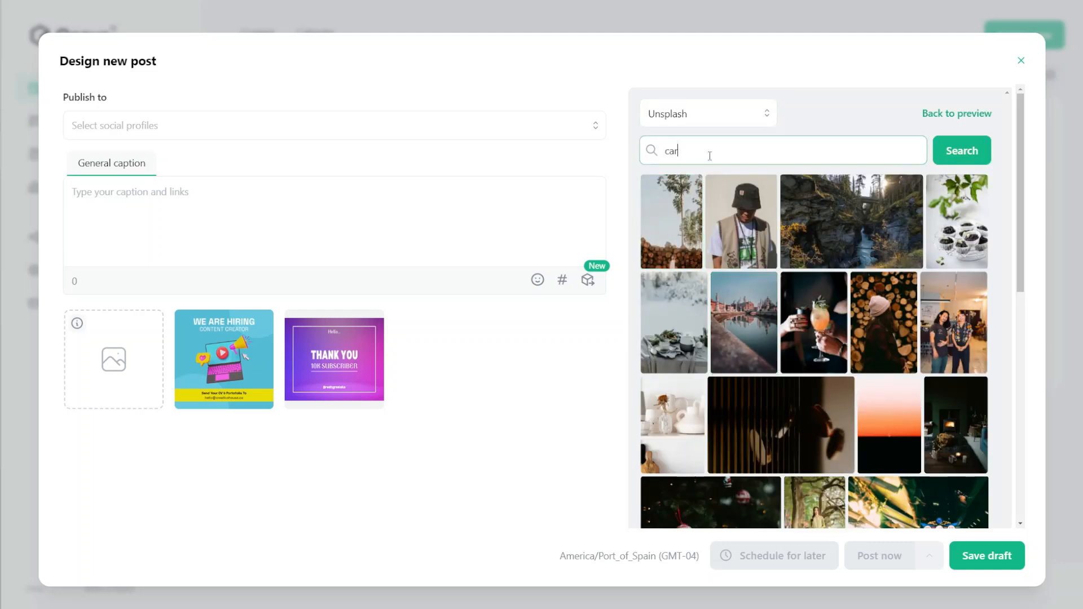
{"action": "left_click", "coordinate": [936, 152]}
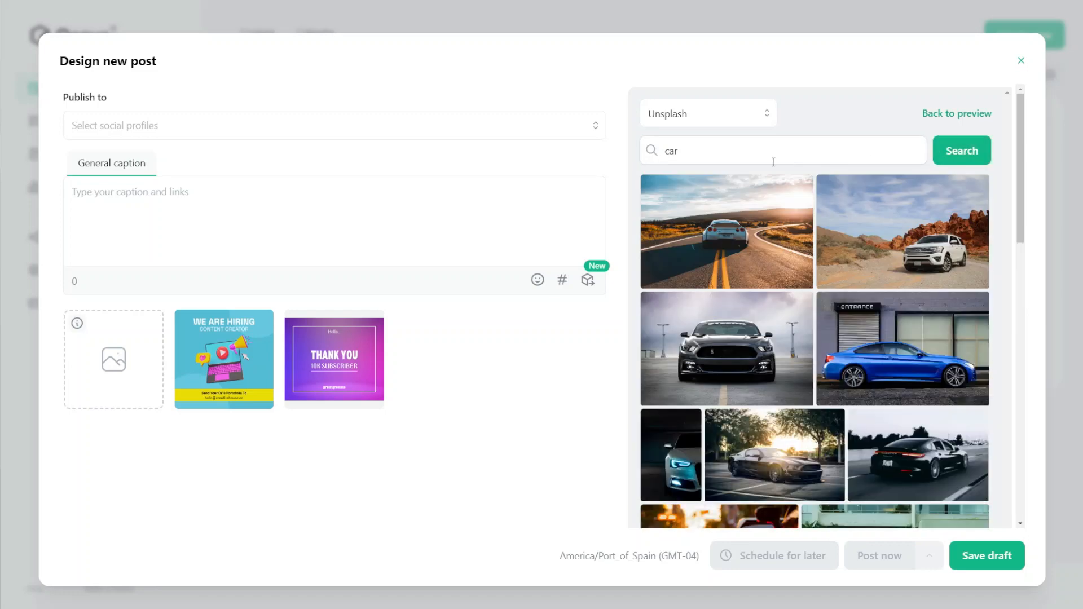
{"action": "left_click", "coordinate": [730, 346]}
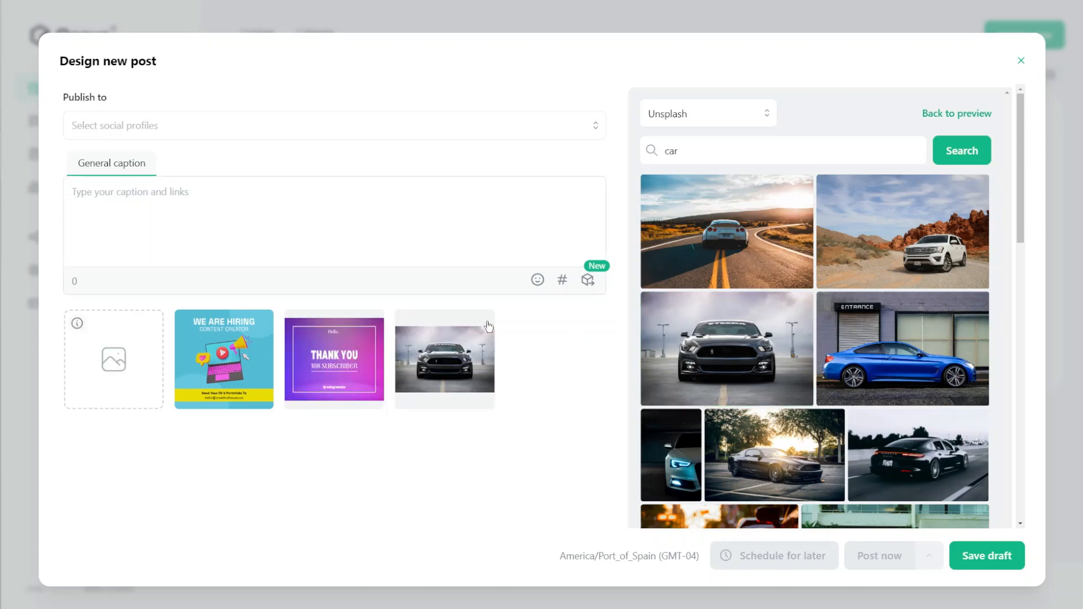
- Switch the plugin to Giphy and add the GIF of a man making a heart gesture
{"action": "left_click", "coordinate": [945, 114]}
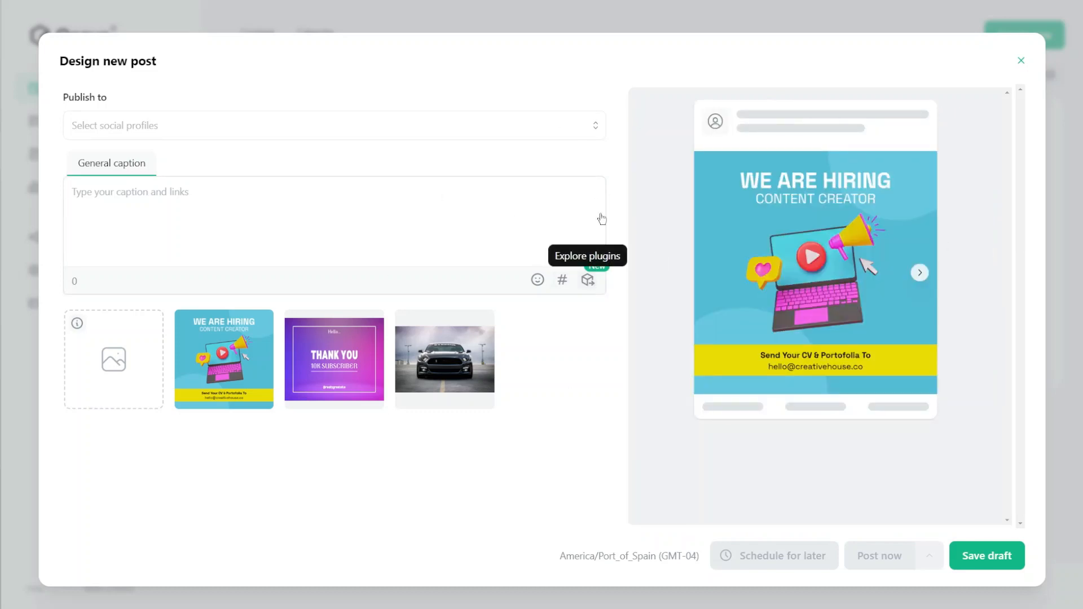
{"action": "left_click", "coordinate": [582, 282]}
{"action": "left_click", "coordinate": [679, 116]}
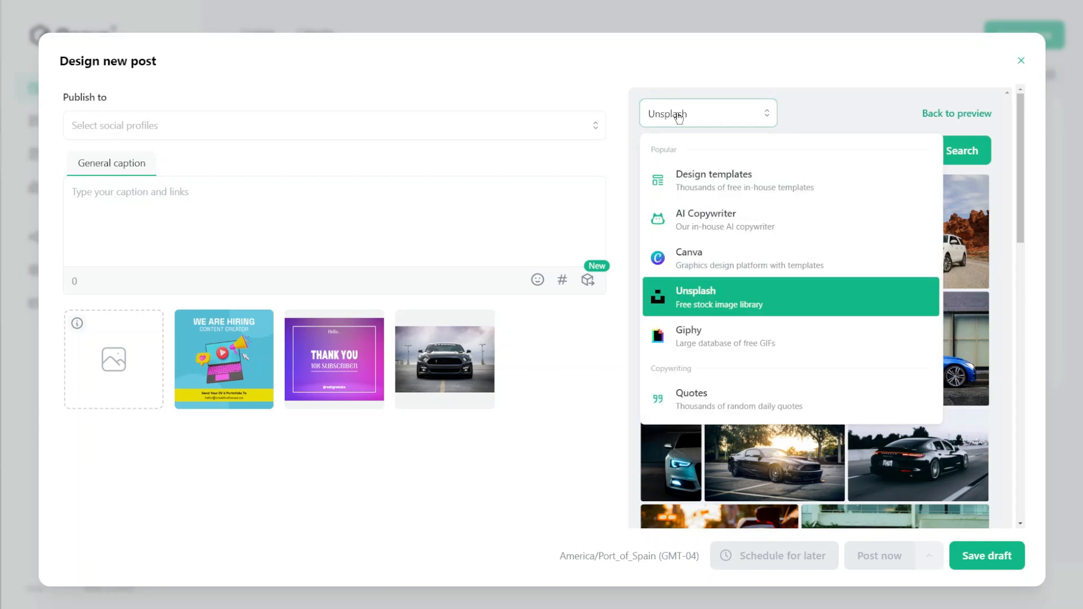
{"action": "left_click", "coordinate": [712, 346]}
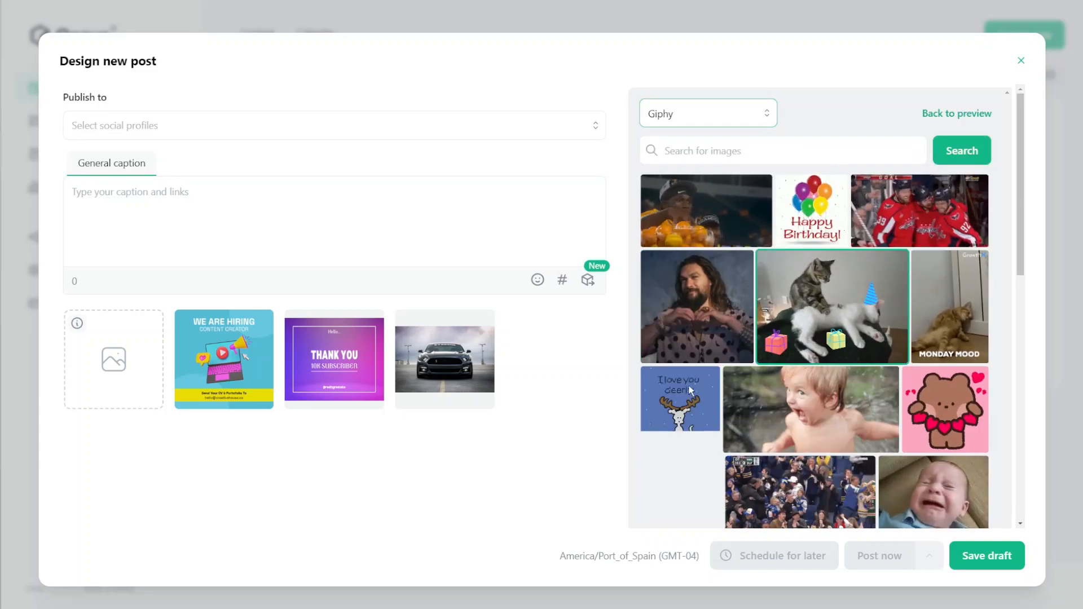
{"action": "scroll", "coordinate": [856, 342], "scroll_direction": "down", "scroll_amount": 7}
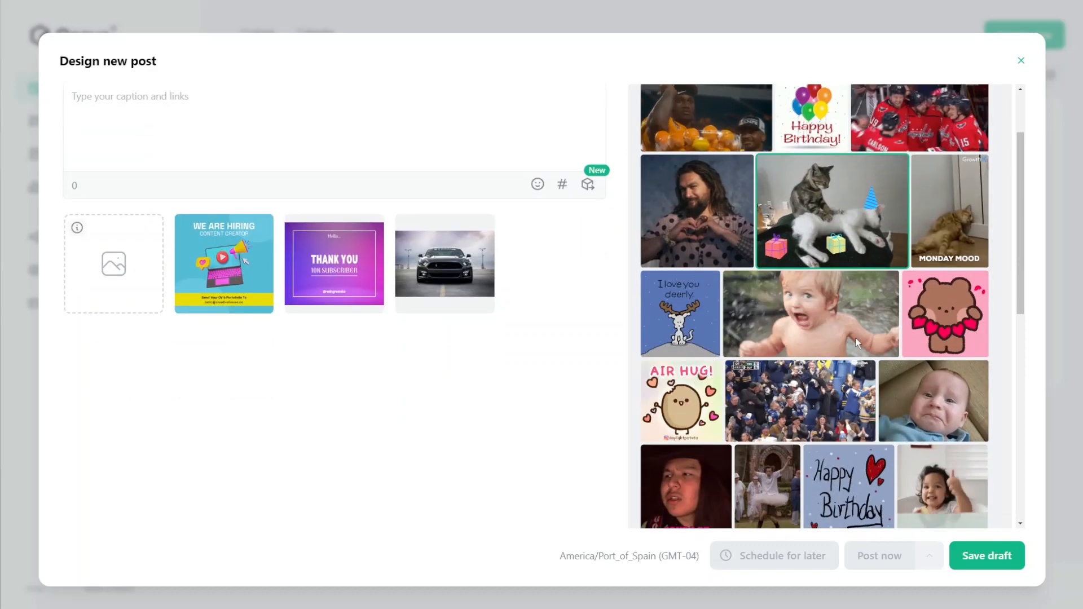
{"action": "scroll", "coordinate": [856, 342], "scroll_direction": "up", "scroll_amount": 7}
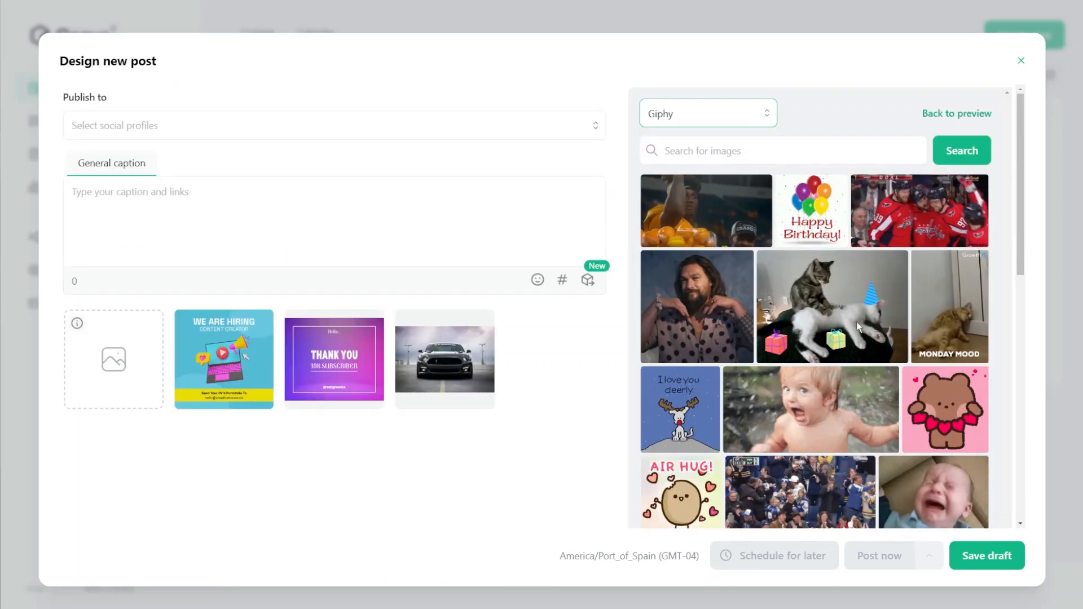
{"action": "left_click", "coordinate": [644, 275]}
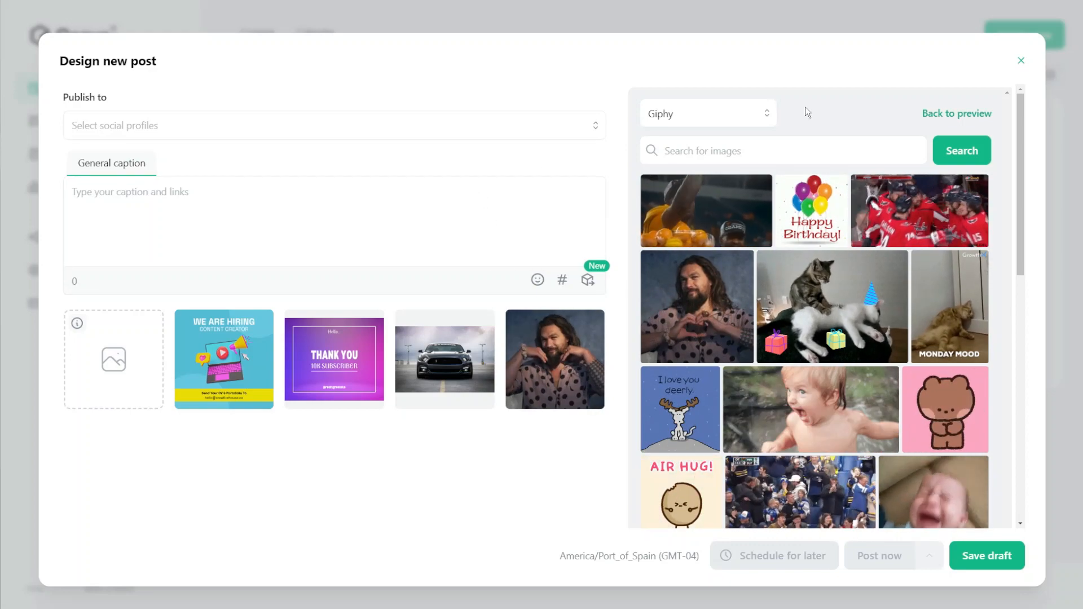
- Switch the plugin to Design templates and start a Square video design
{"action": "left_click", "coordinate": [747, 110]}
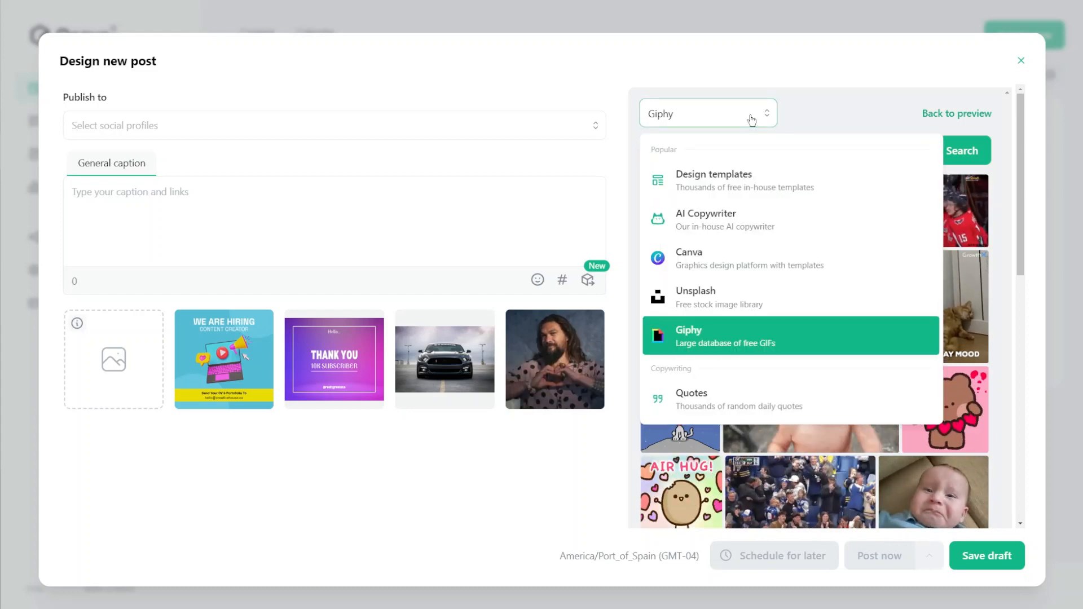
{"action": "left_click", "coordinate": [722, 186]}
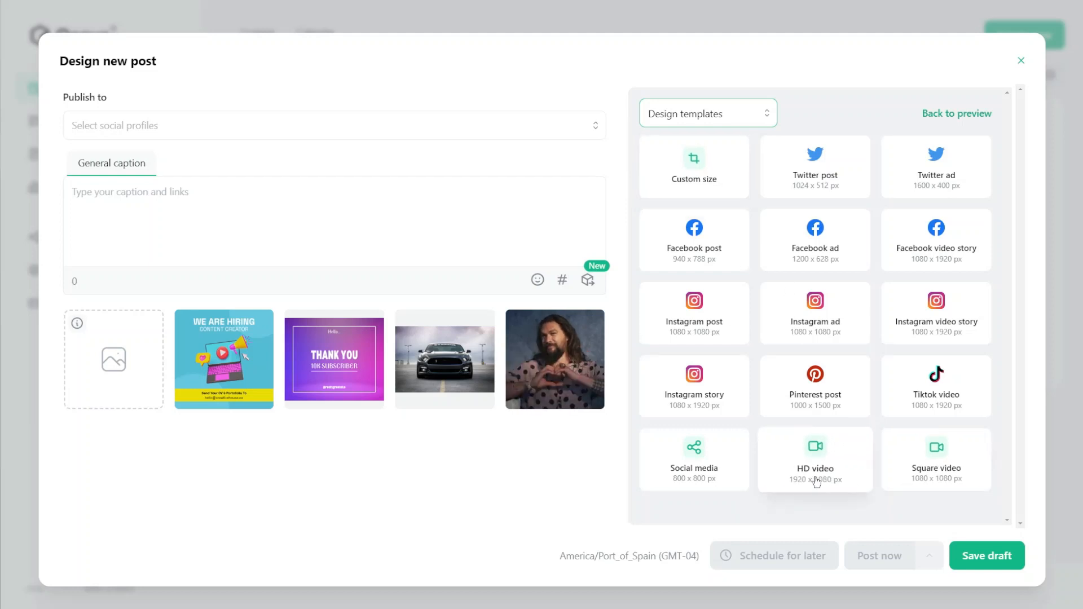
{"action": "left_click", "coordinate": [941, 474]}
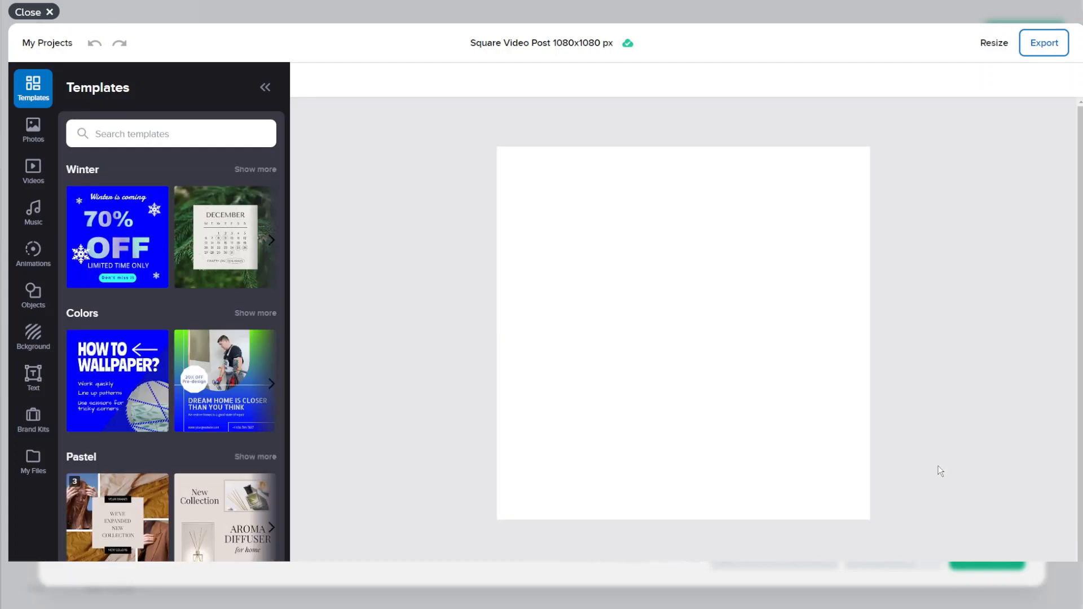
- Apply the Solar Panels in Sydney video template and export the design into the post
{"action": "scroll", "coordinate": [194, 290], "scroll_direction": "down", "scroll_amount": 8}
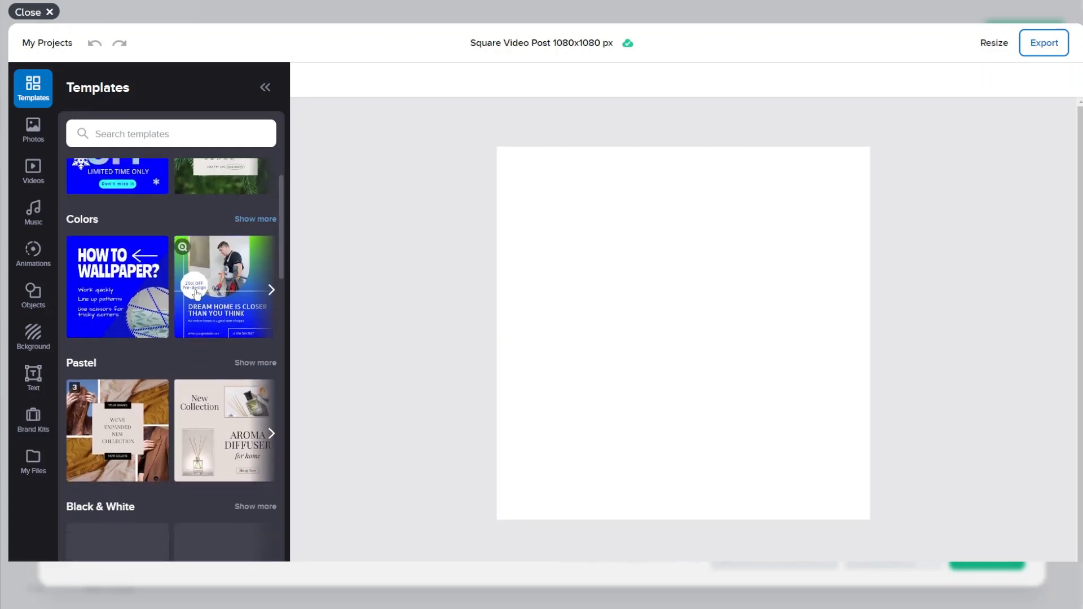
{"action": "scroll", "coordinate": [196, 294], "scroll_direction": "down", "scroll_amount": 10}
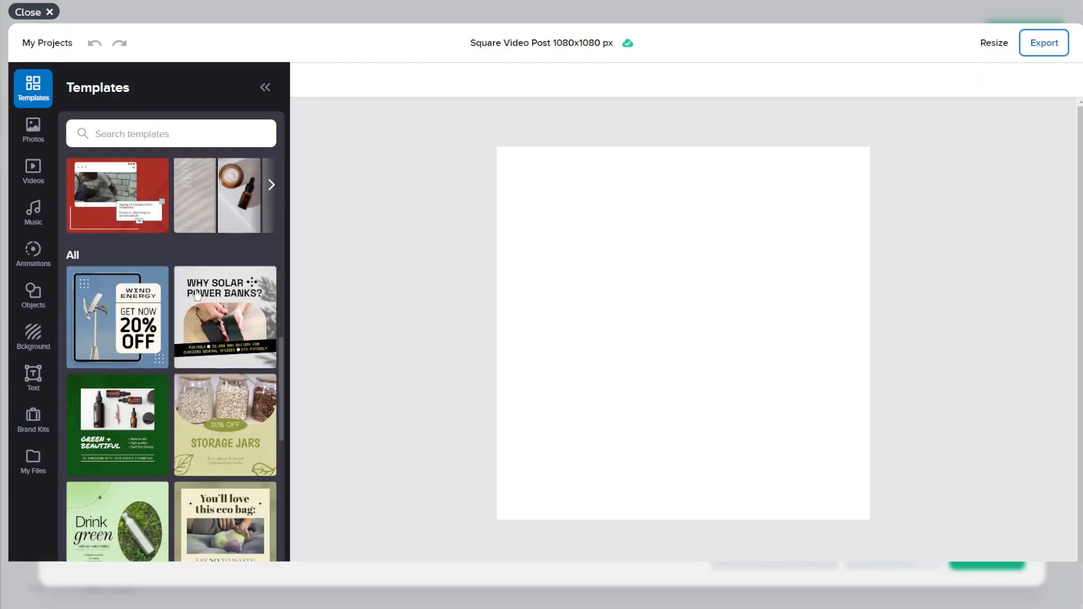
{"action": "scroll", "coordinate": [196, 293], "scroll_direction": "down", "scroll_amount": 8}
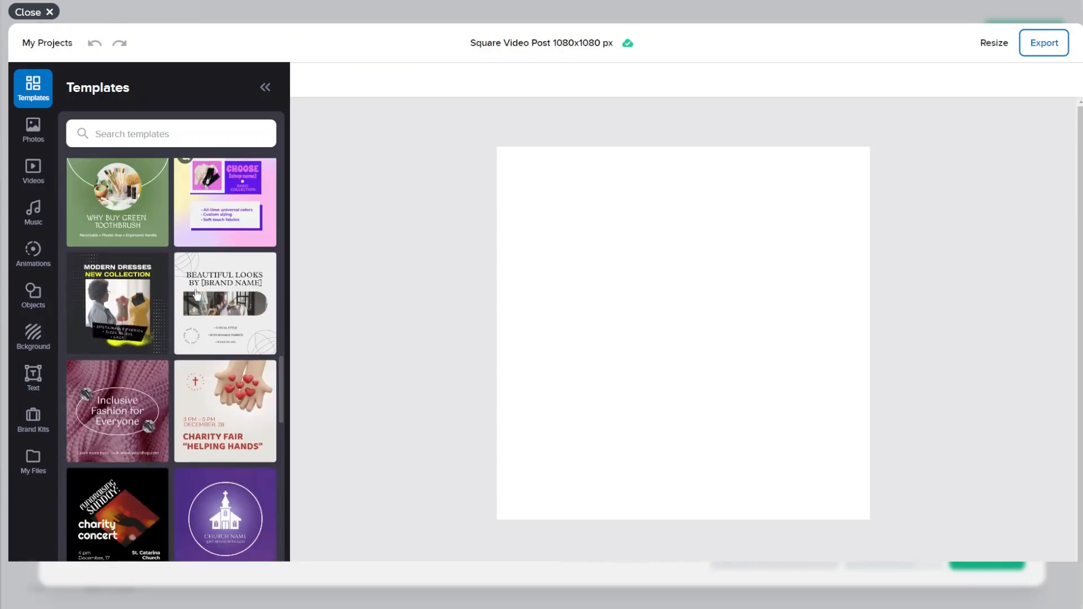
{"action": "scroll", "coordinate": [197, 294], "scroll_direction": "down", "scroll_amount": 1}
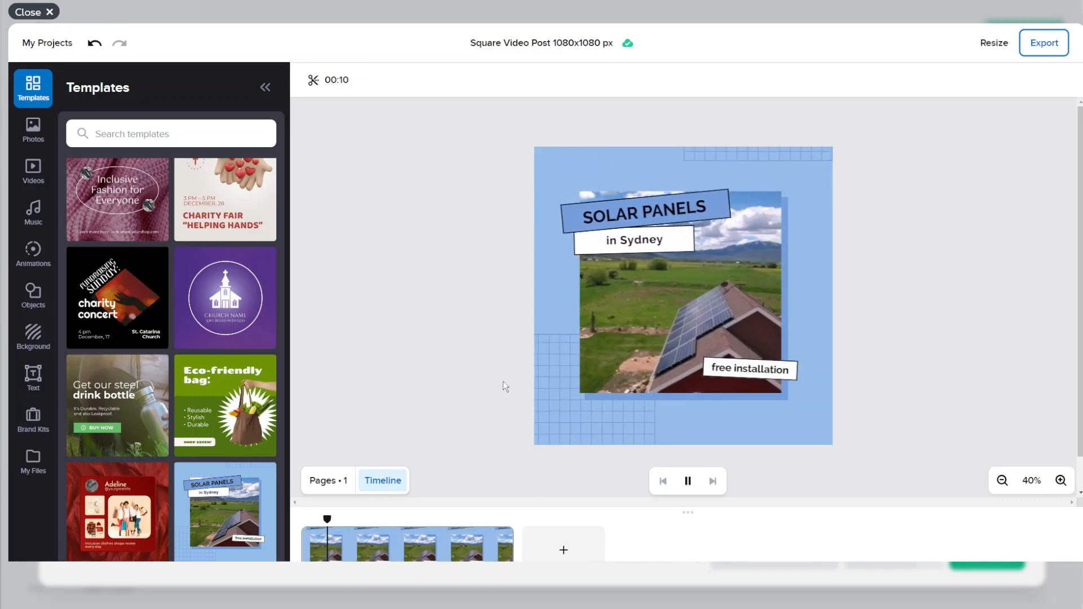
{"action": "left_click", "coordinate": [646, 209]}
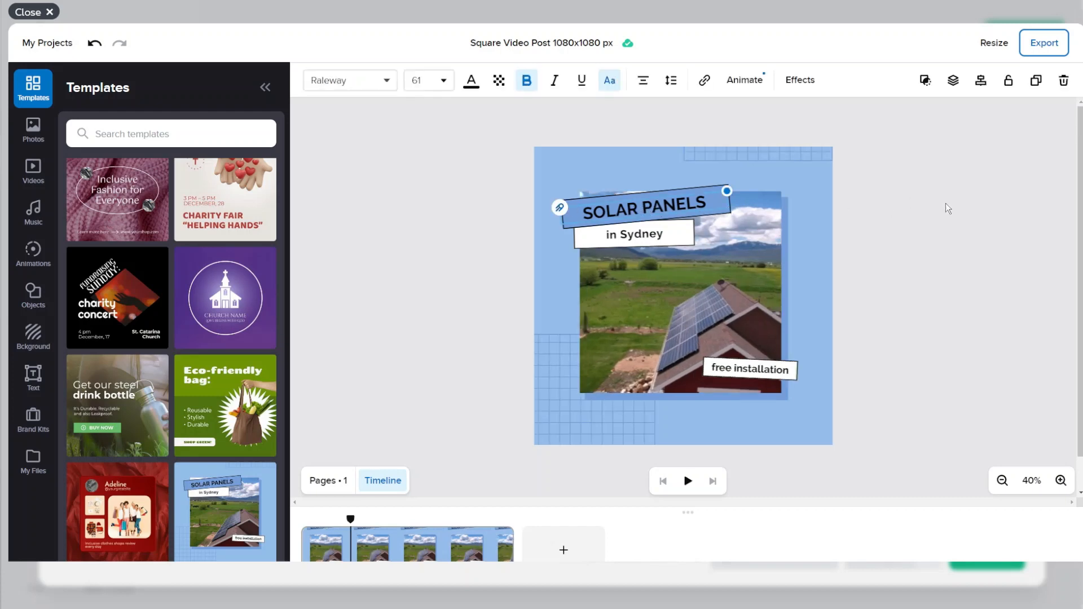
{"action": "left_click", "coordinate": [1044, 49]}
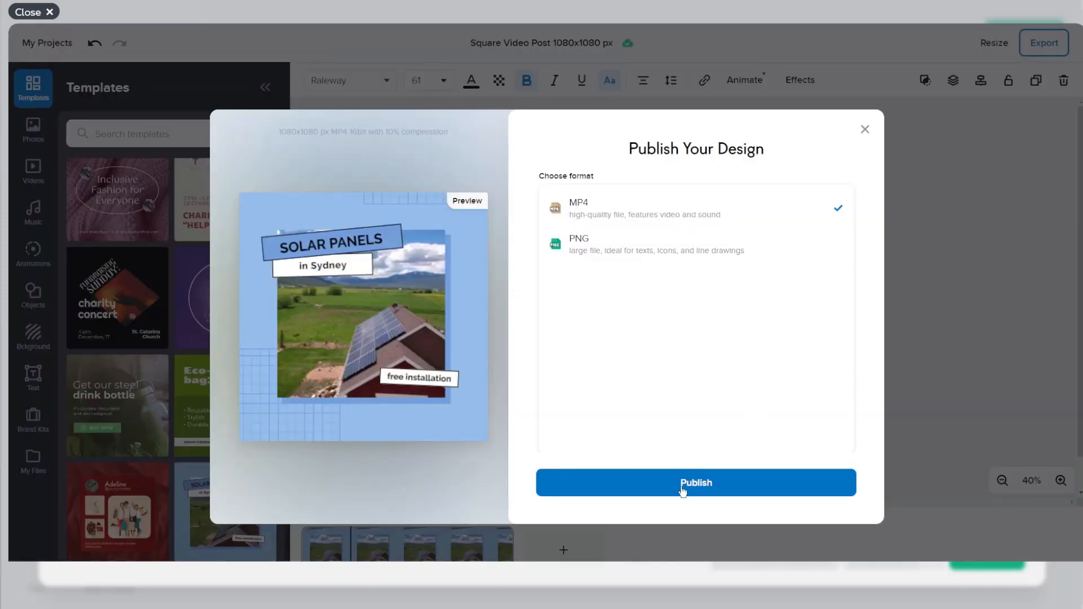
{"action": "left_click", "coordinate": [682, 489]}
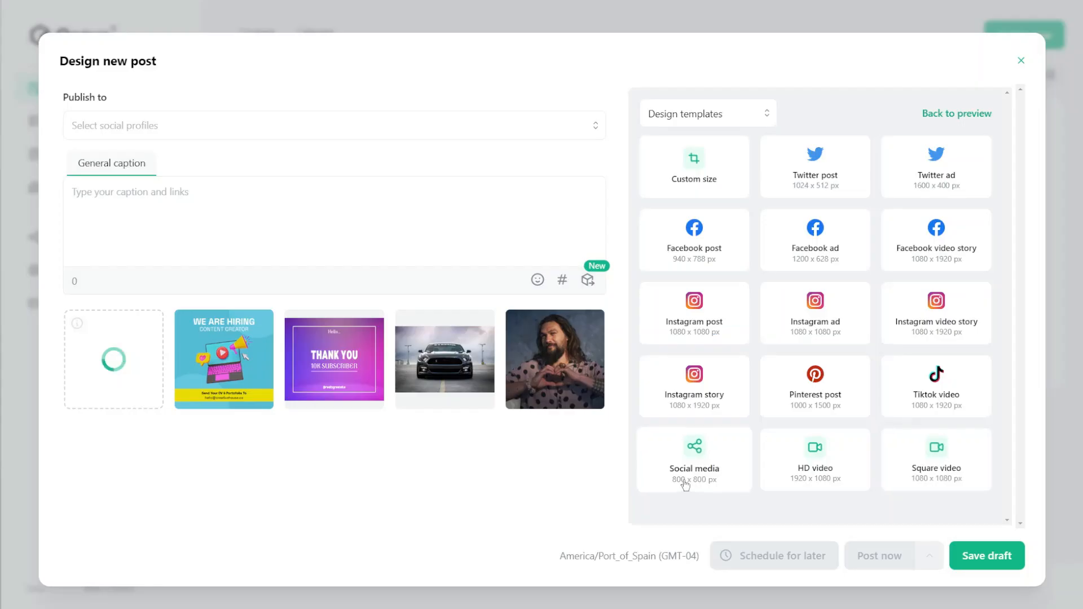
{"action": "mouse_move", "coordinate": [151, 464]}
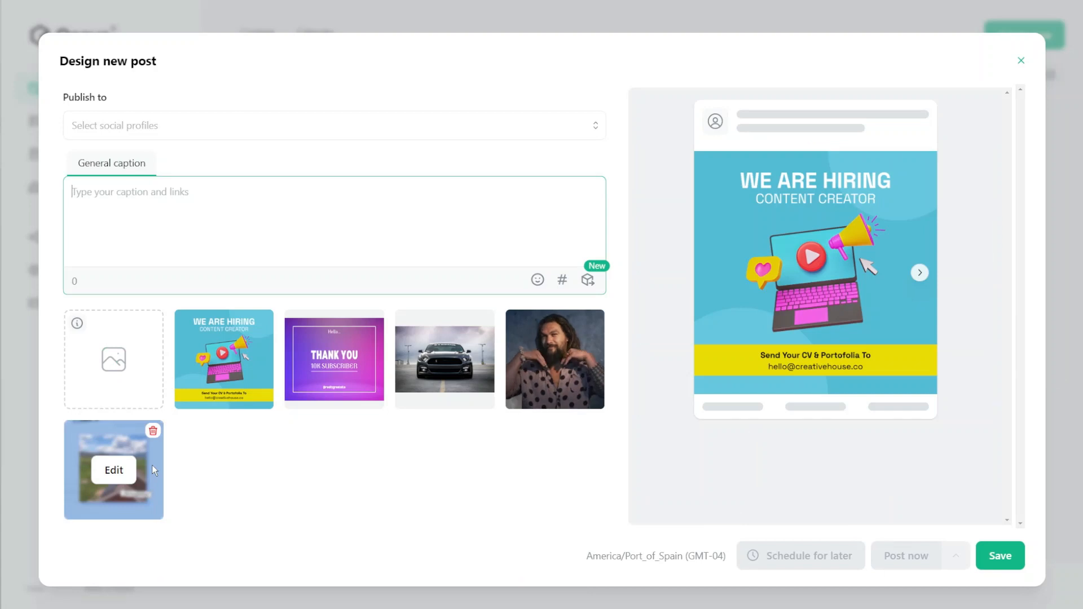